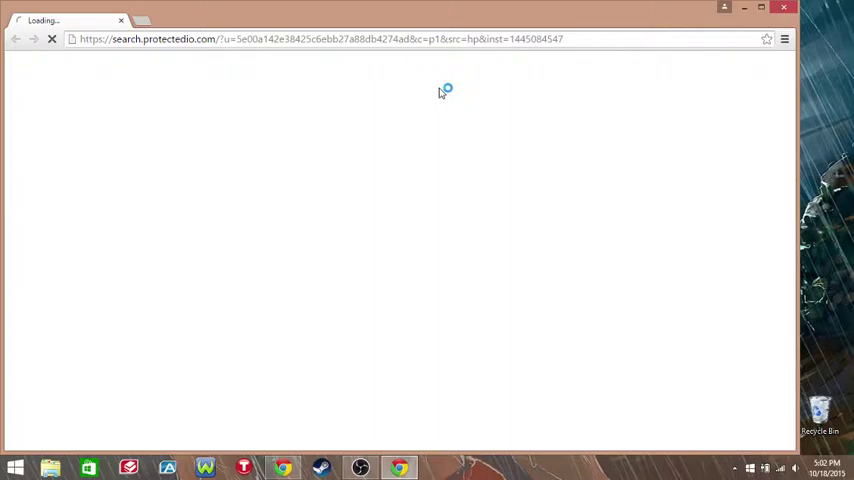
Select and clear the current address in Chrome's address bar
{"action": "left_click", "coordinate": [520, 39]}
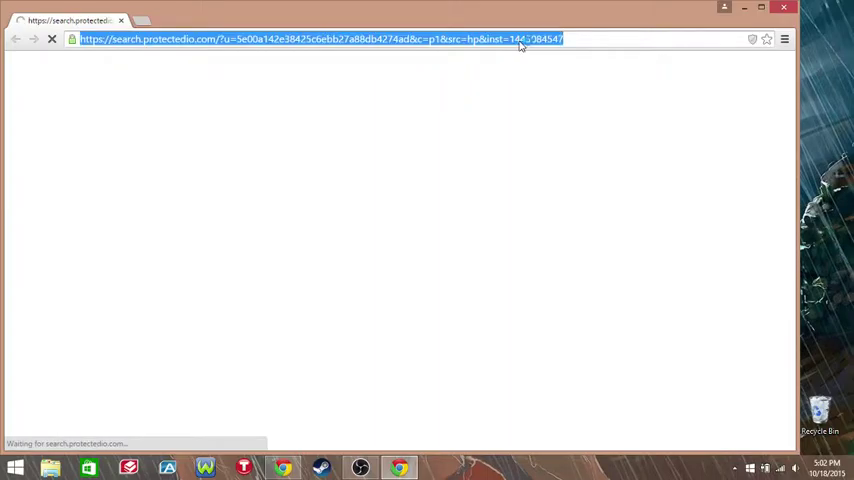
{"action": "key", "text": "BackSpace"}
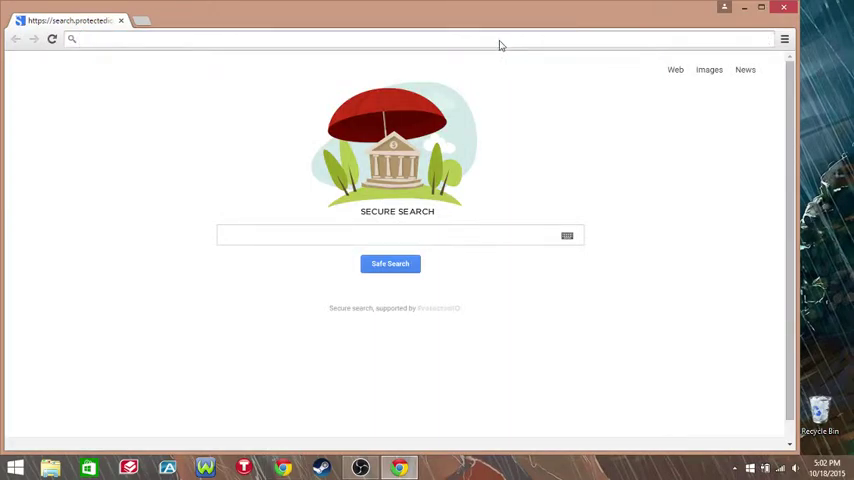
{"action": "type", "text": "youtube.com"}
{"action": "key", "text": "Return"}
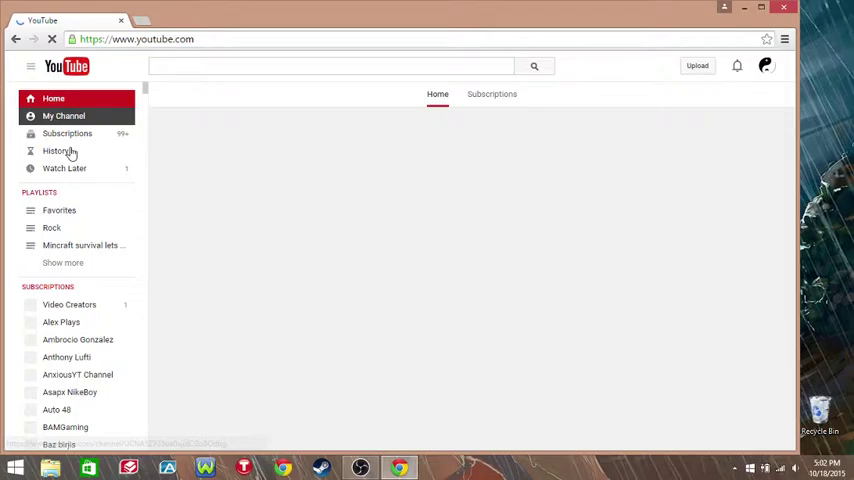
Go to My Channel from the YouTube sidebar
{"action": "left_click", "coordinate": [64, 116]}
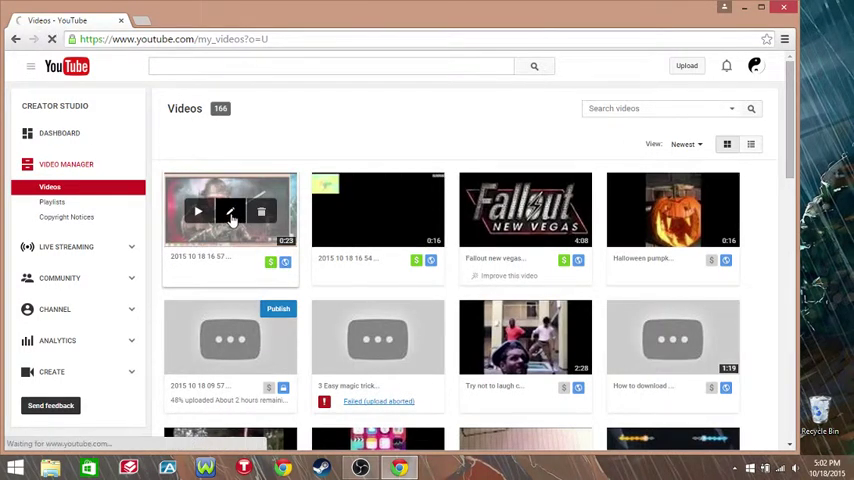
{"action": "left_click", "coordinate": [230, 212]}
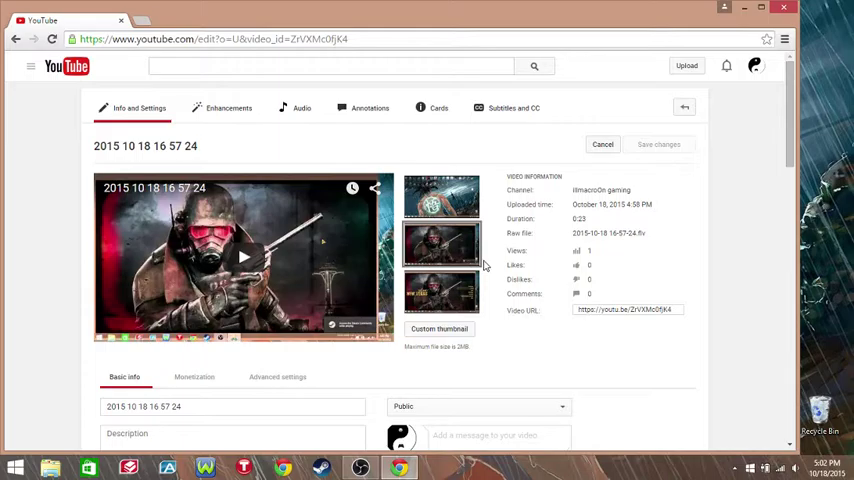
{"action": "scroll", "coordinate": [480, 300], "scroll_direction": "down", "scroll_amount": 5}
{"action": "scroll", "coordinate": [480, 264], "scroll_direction": "down", "scroll_amount": 2}
{"action": "scroll", "coordinate": [480, 264], "scroll_direction": "up", "scroll_amount": 4}
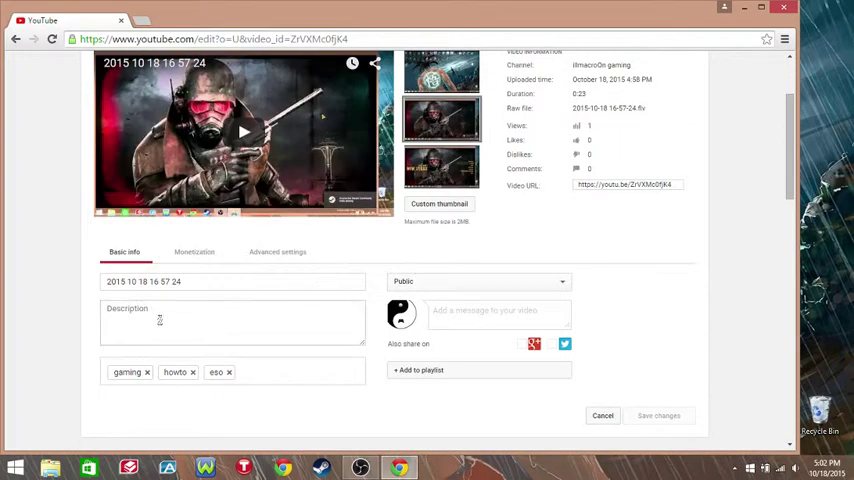
{"action": "left_click", "coordinate": [212, 281]}
{"action": "scroll", "coordinate": [431, 329], "scroll_direction": "down", "scroll_amount": 1}
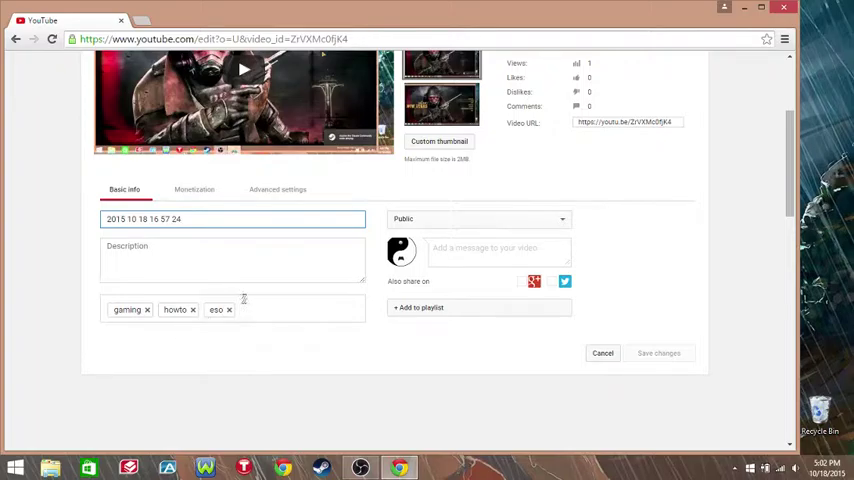
{"action": "scroll", "coordinate": [437, 286], "scroll_direction": "up", "scroll_amount": 1}
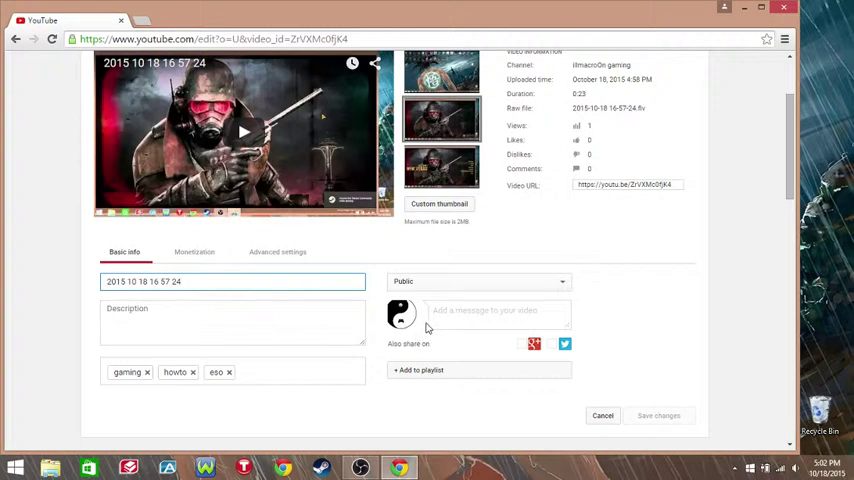
{"action": "scroll", "coordinate": [423, 262], "scroll_direction": "up", "scroll_amount": 2}
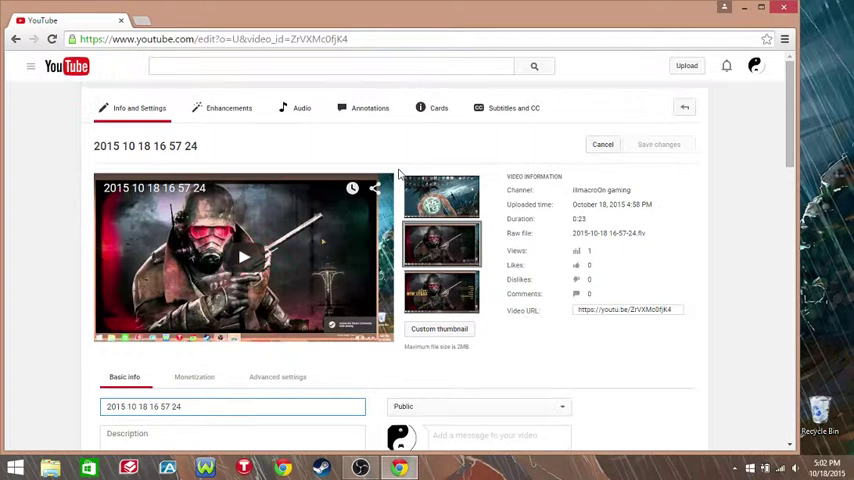
Switch to the video's Audio page listing Featured Tracks
{"action": "left_click", "coordinate": [301, 107]}
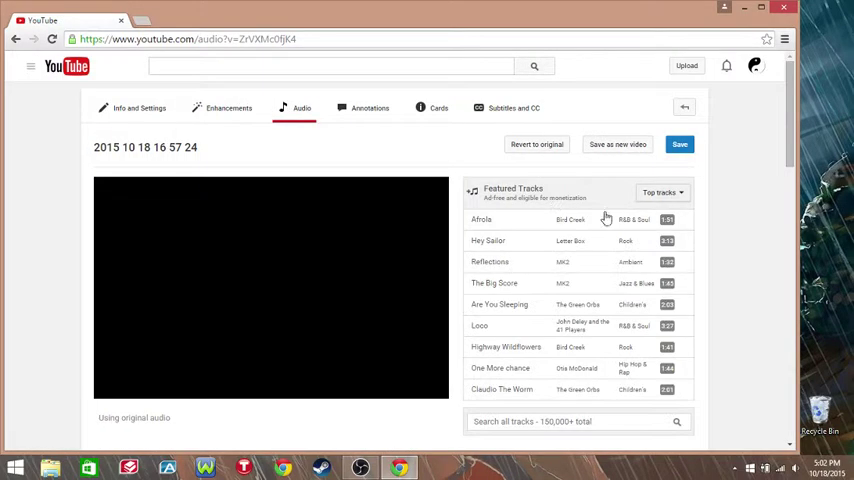
{"action": "scroll", "coordinate": [509, 280], "scroll_direction": "down", "scroll_amount": 1}
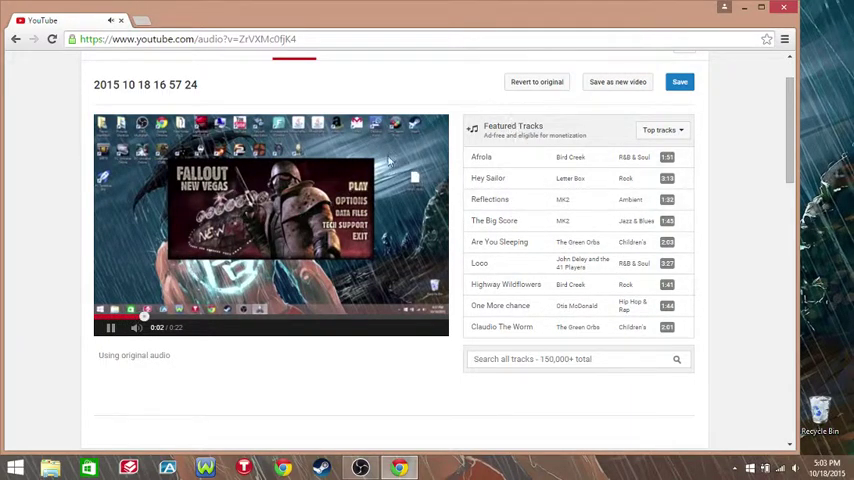
{"action": "scroll", "coordinate": [460, 207], "scroll_direction": "up", "scroll_amount": 1}
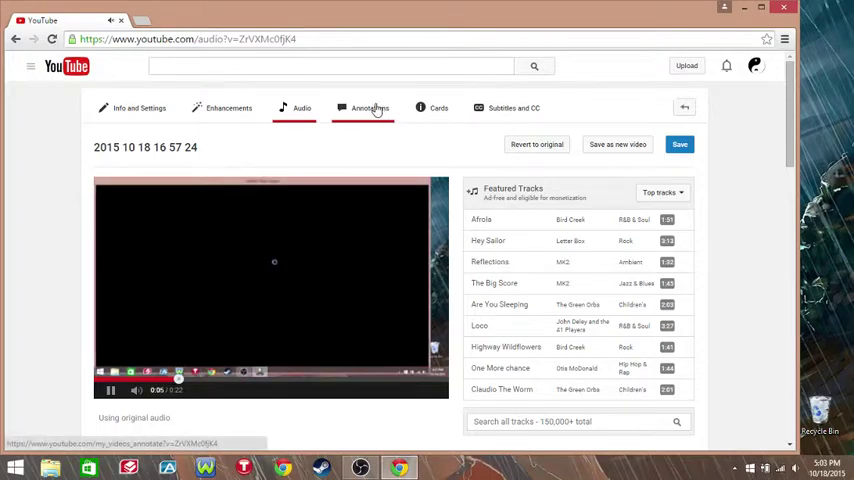
Add a Note annotation to the video from the Annotations page
{"action": "left_click", "coordinate": [364, 107]}
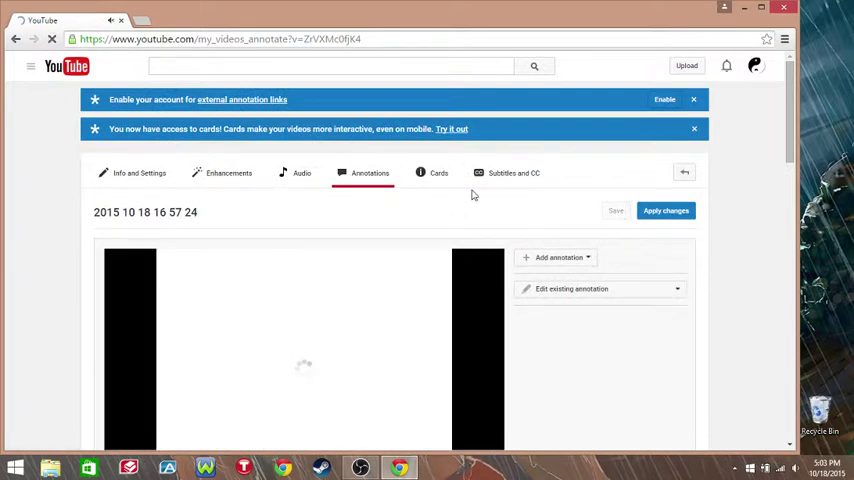
{"action": "scroll", "coordinate": [588, 232], "scroll_direction": "down", "scroll_amount": 2}
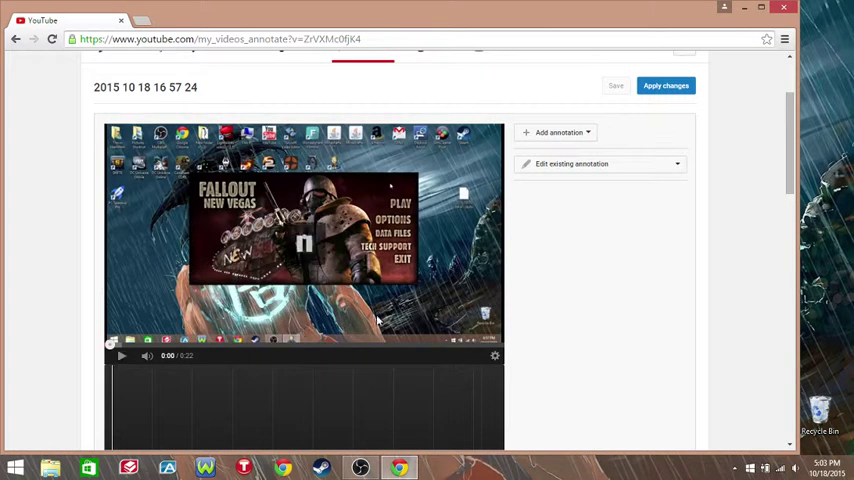
{"action": "left_click", "coordinate": [572, 133]}
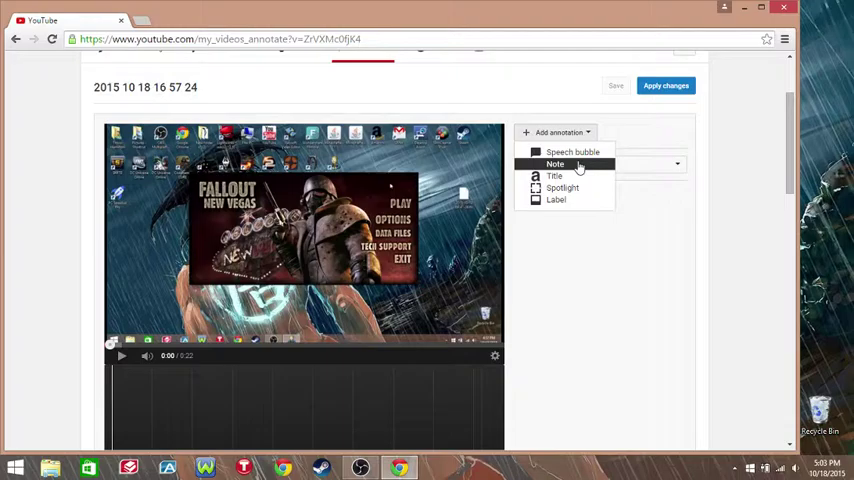
{"action": "left_click", "coordinate": [578, 165]}
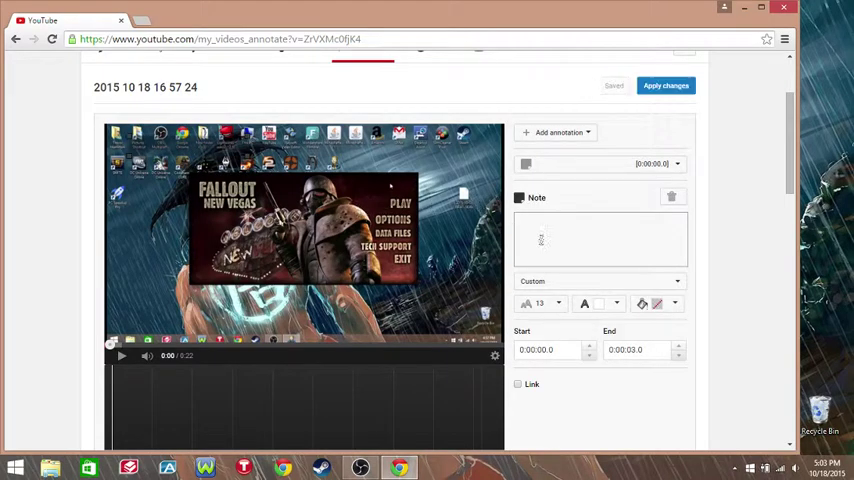
{"action": "type", "text": "i"}
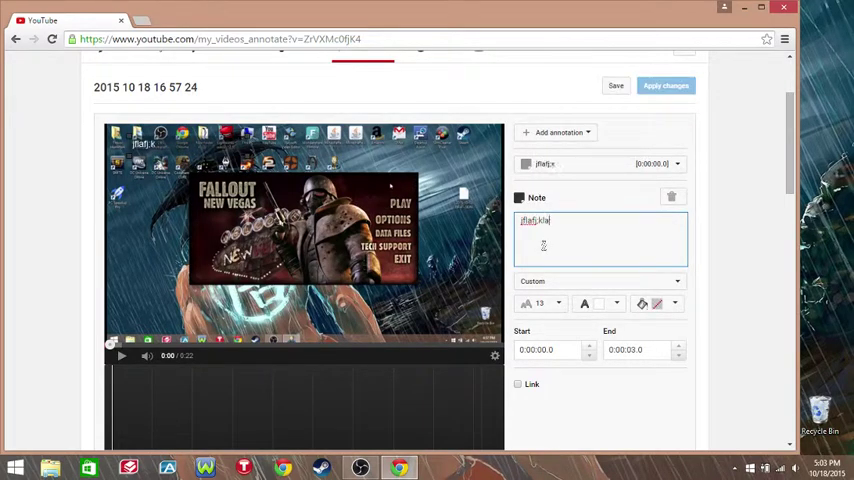
{"action": "type", "text": "sdjf;lkad"}
Move the note to the top-right, run it to about 0:14, and open Cards
{"action": "left_click_drag", "start_coordinate": [163, 143], "coordinate": [450, 142]}
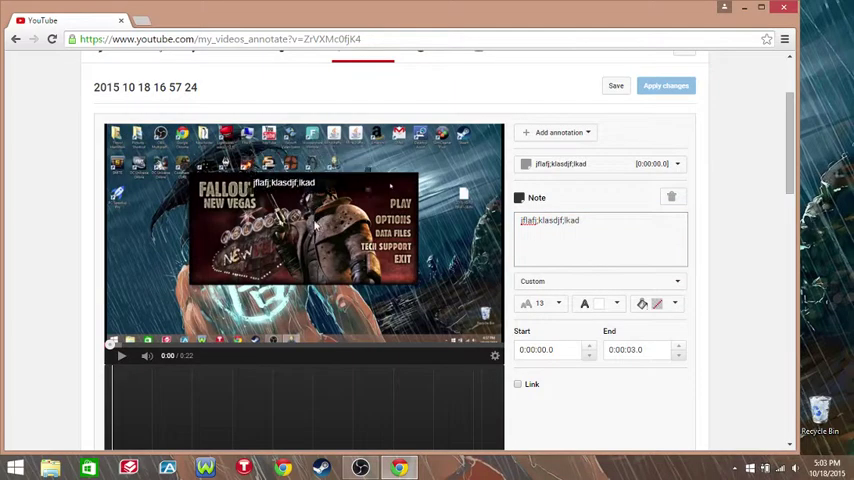
{"action": "scroll", "coordinate": [193, 326], "scroll_direction": "down", "scroll_amount": 3}
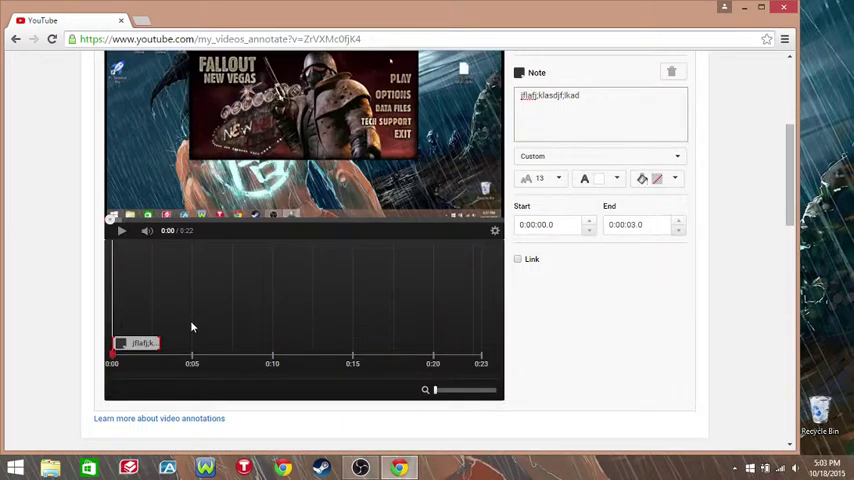
{"action": "left_click_drag", "start_coordinate": [162, 346], "coordinate": [100, 362]}
{"action": "left_click_drag", "start_coordinate": [100, 355], "coordinate": [334, 350]}
{"action": "scroll", "coordinate": [334, 340], "scroll_direction": "up", "scroll_amount": 3}
{"action": "scroll", "coordinate": [462, 257], "scroll_direction": "up", "scroll_amount": 3}
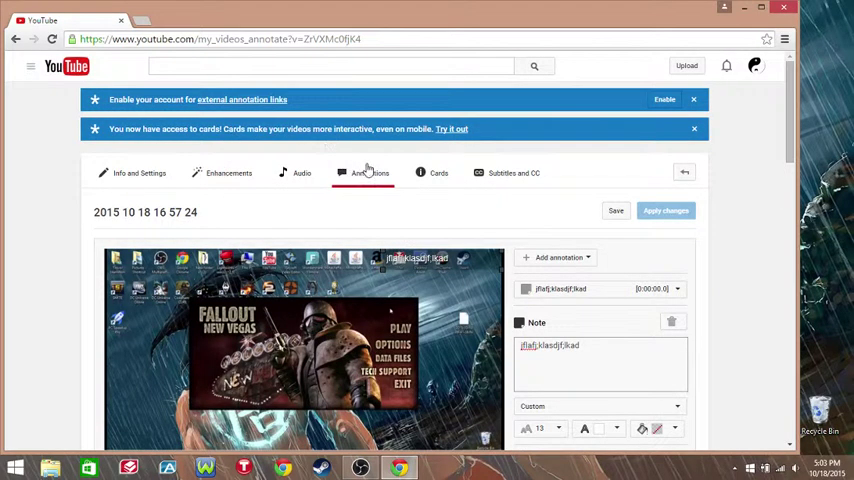
{"action": "left_click", "coordinate": [441, 173]}
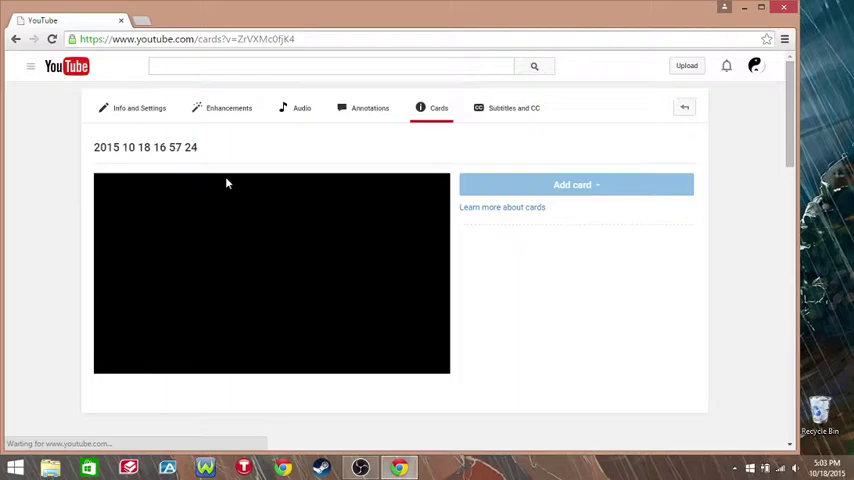
View Advanced settings and the Enhancements page, then return to Annotations
{"action": "left_click", "coordinate": [139, 108]}
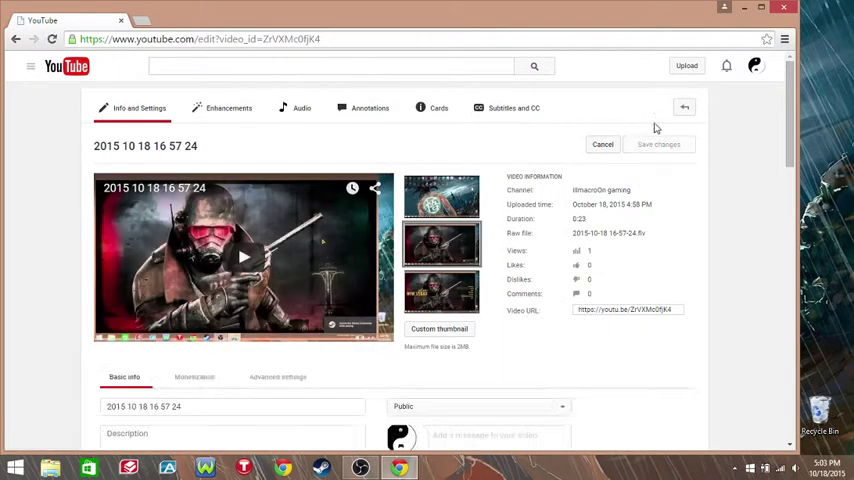
{"action": "scroll", "coordinate": [340, 330], "scroll_direction": "down", "scroll_amount": 2}
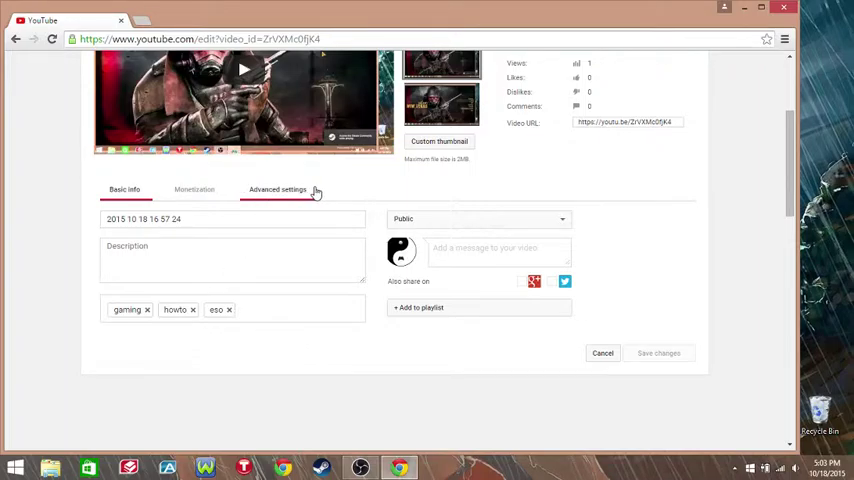
{"action": "left_click", "coordinate": [281, 193]}
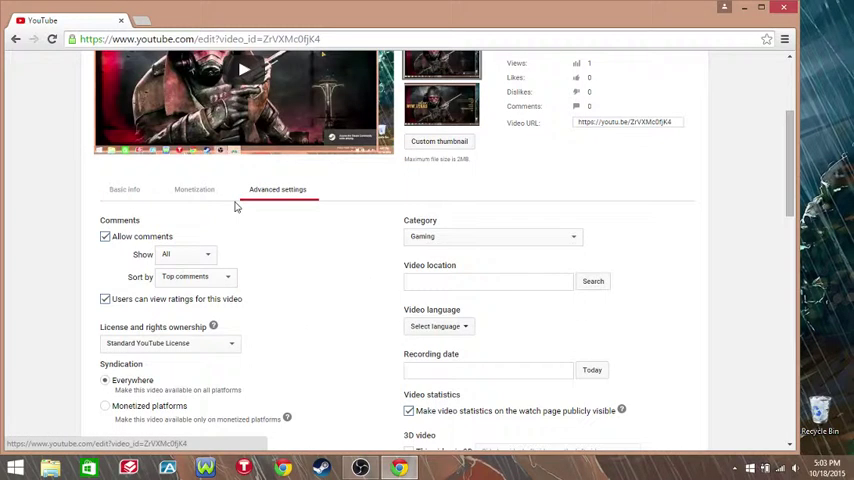
{"action": "scroll", "coordinate": [205, 280], "scroll_direction": "up", "scroll_amount": 2}
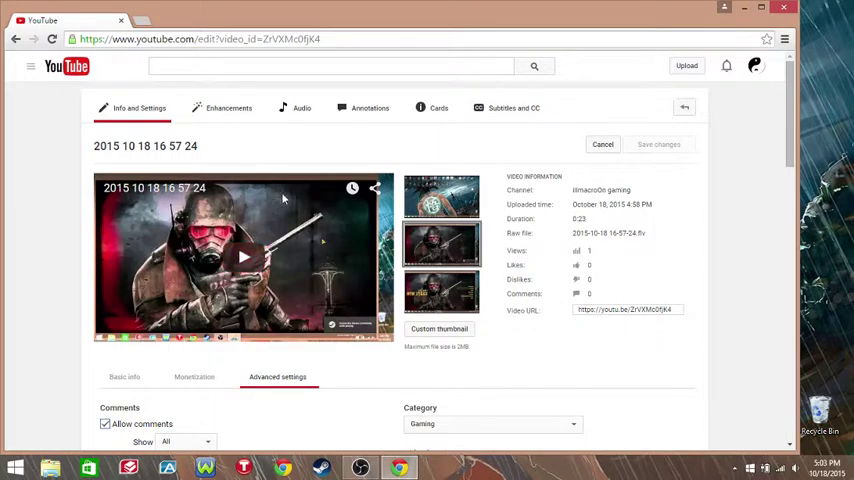
{"action": "left_click", "coordinate": [229, 108]}
{"action": "left_click", "coordinate": [370, 108]}
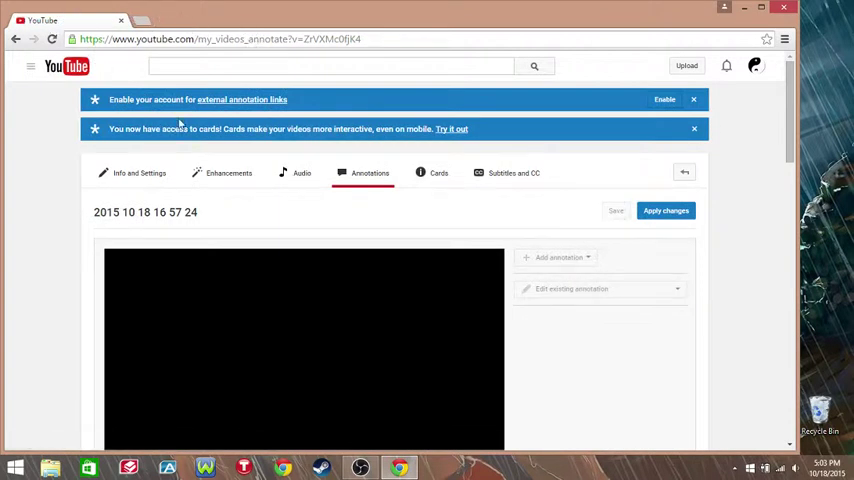
{"action": "scroll", "coordinate": [316, 185], "scroll_direction": "down", "scroll_amount": 4}
{"action": "scroll", "coordinate": [487, 219], "scroll_direction": "down", "scroll_amount": 2}
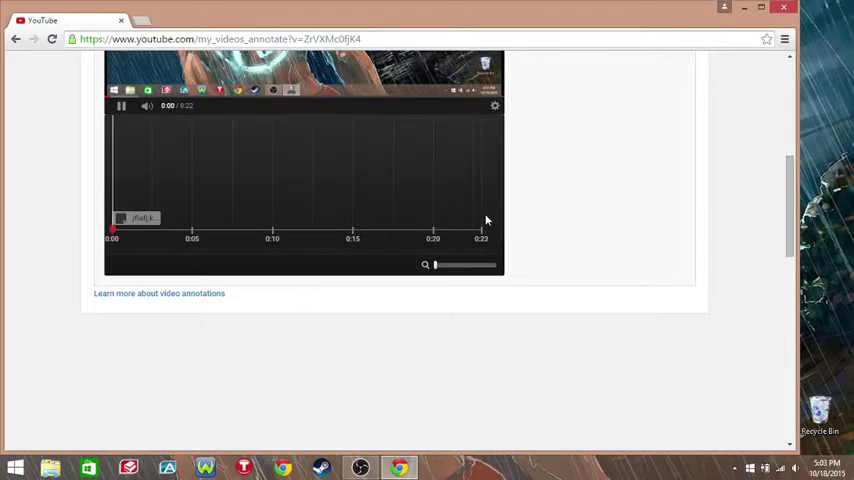
{"action": "scroll", "coordinate": [487, 219], "scroll_direction": "up", "scroll_amount": 5}
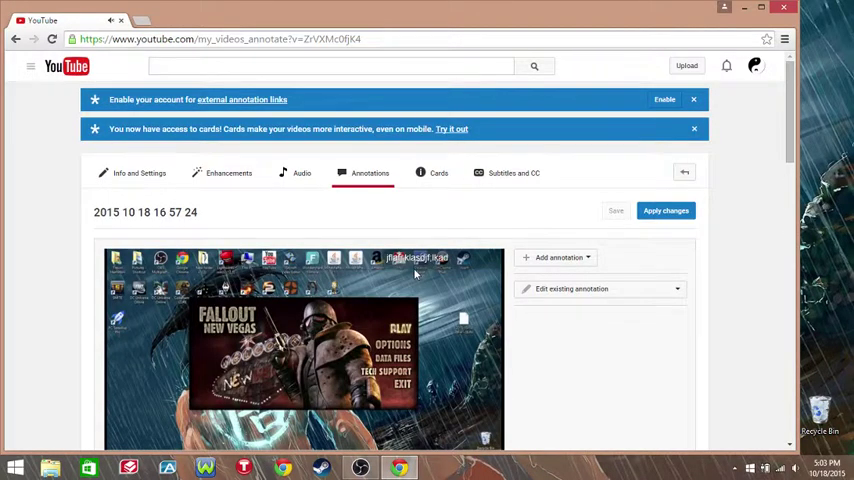
Return from Annotations to the video's Info and Settings page
{"action": "left_click", "coordinate": [148, 176]}
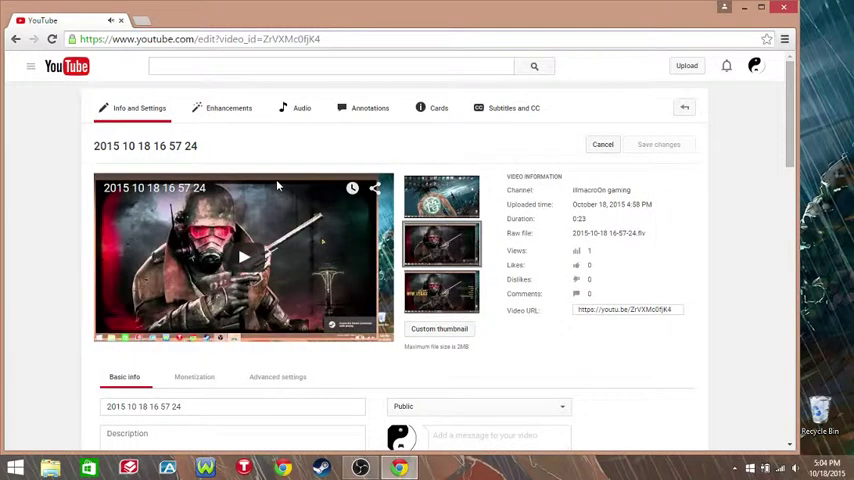